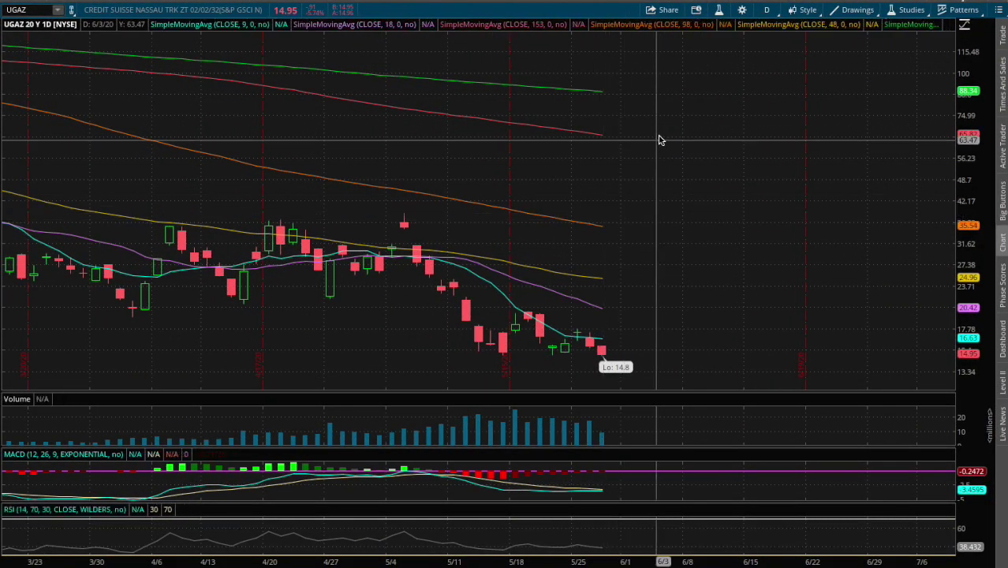
- Review the UGAZ chart on the 180 D : 1h time frame and on 180 D : 4h
click(767, 11)
click(730, 131)
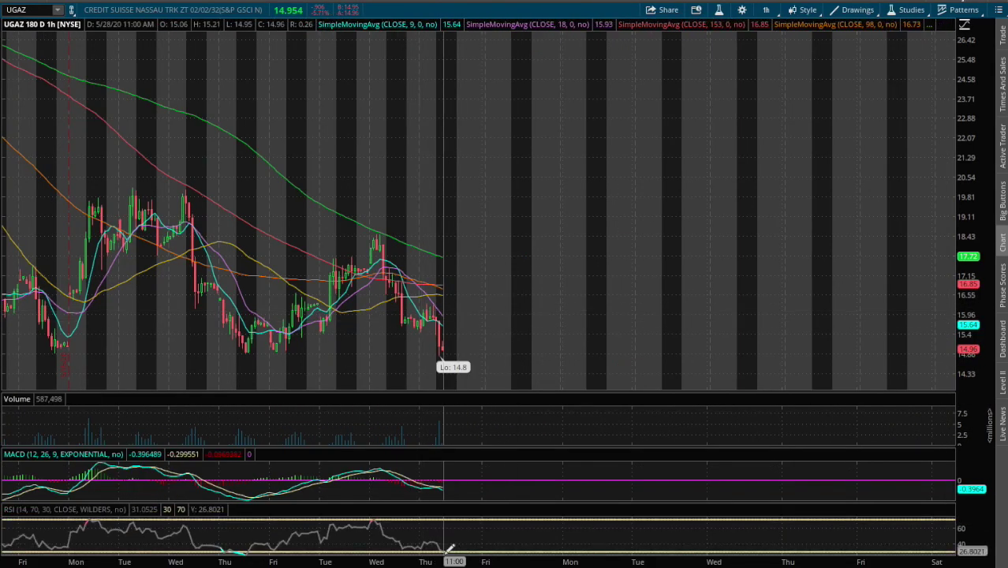
click(765, 10)
click(737, 130)
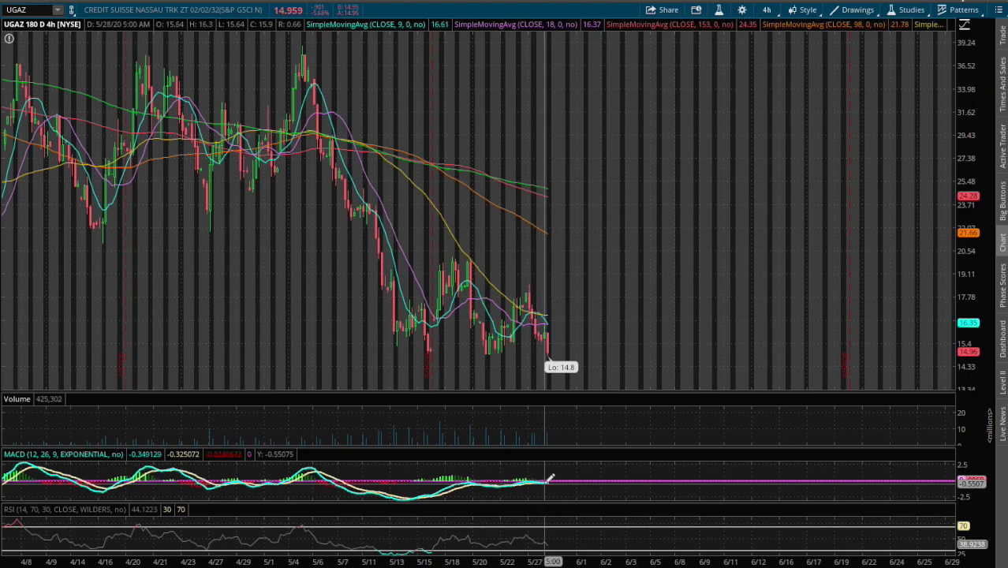
- Return the UGAZ chart to the 20 Y : 1D time frame and frame the candles from February onward
click(766, 10)
click(701, 144)
scroll(309, 235, up, 3)
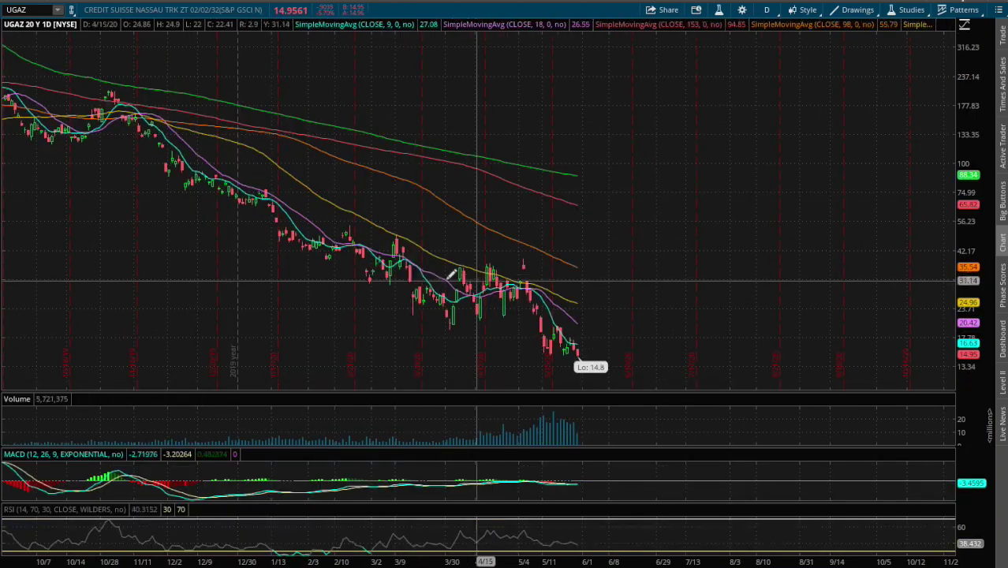
drag(304, 253, 734, 282)
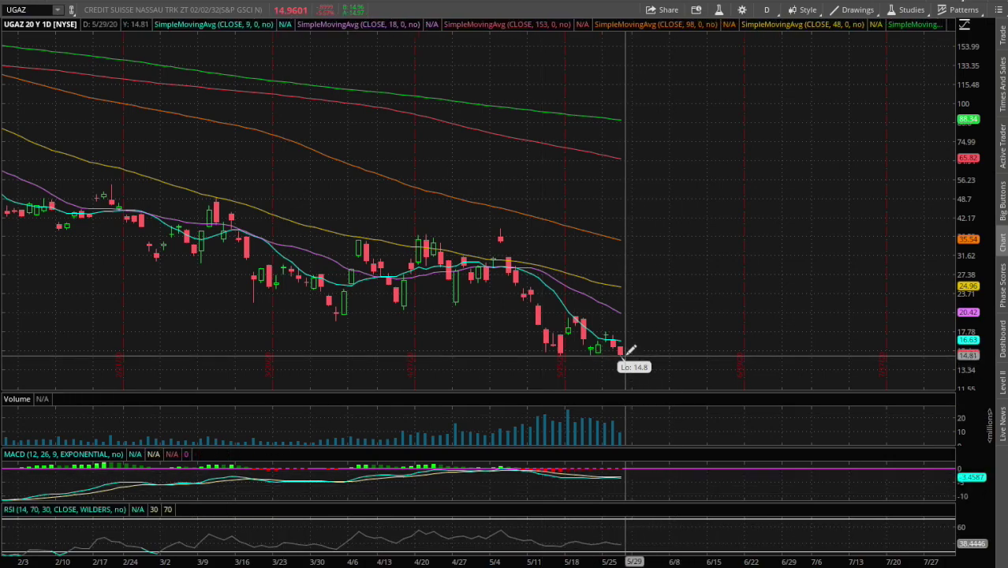
- Draw a trendline from the latest UGAZ candle down to about 12.32 on 6/15 and place a price level at its end
click(624, 353)
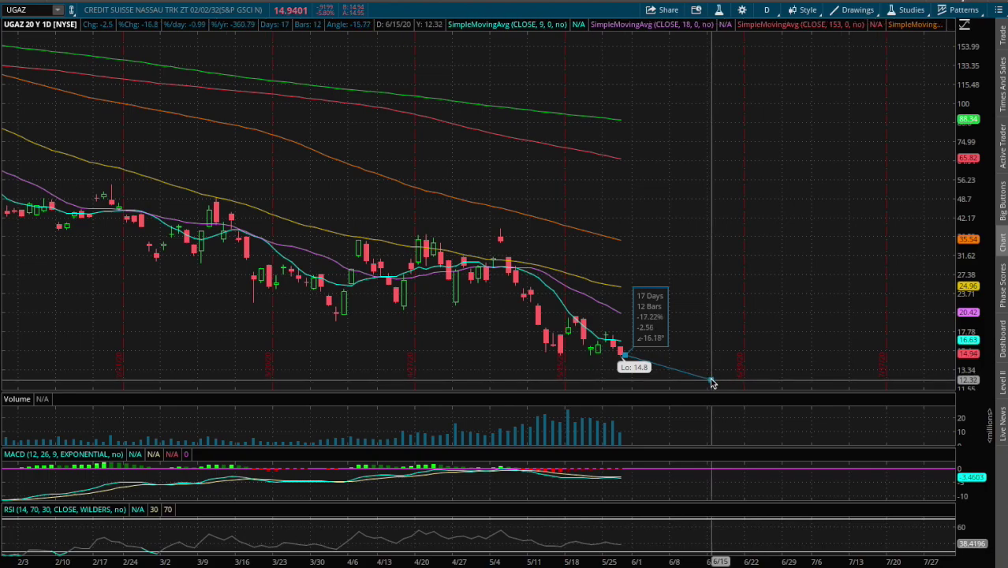
click(711, 383)
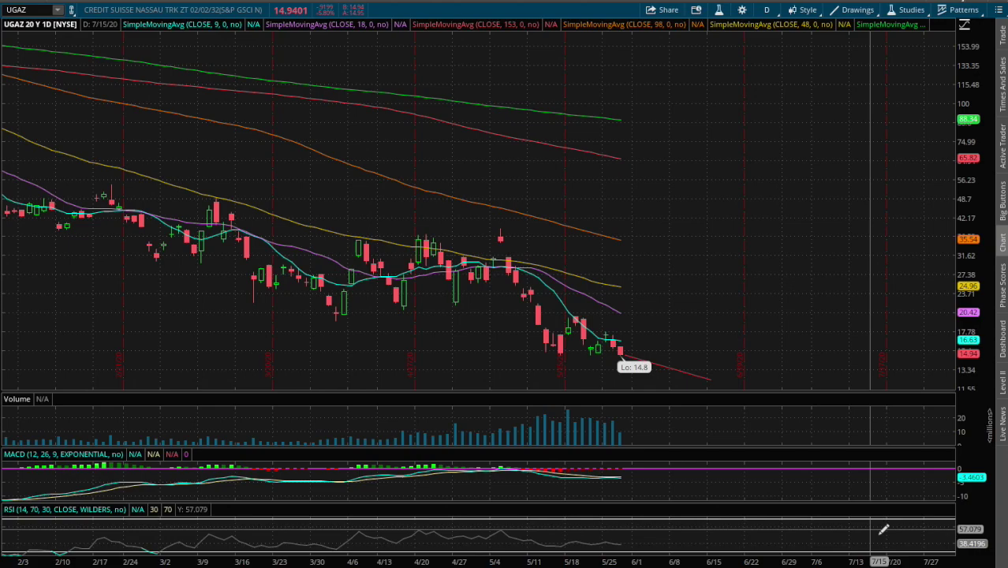
mouse_move(911, 442)
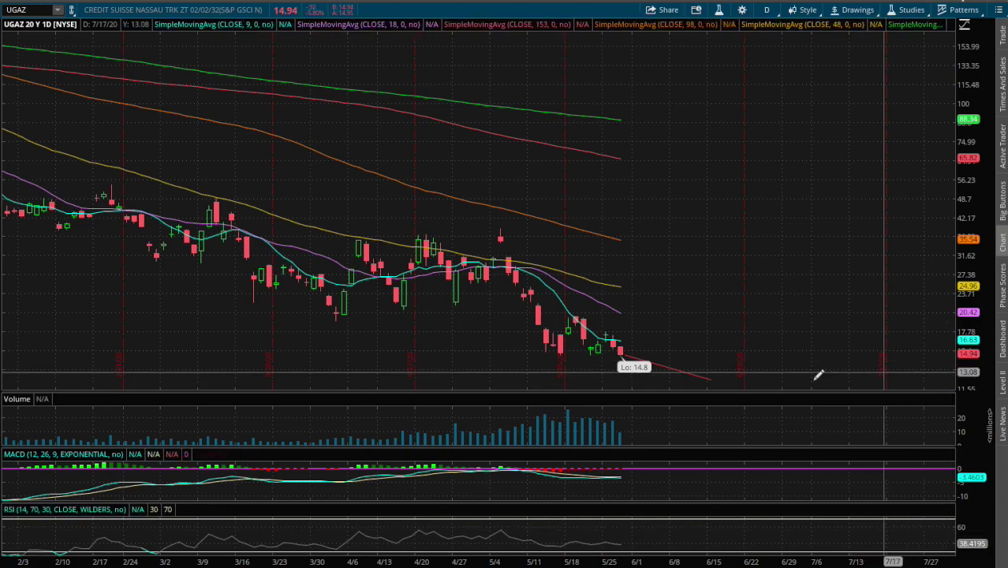
click(657, 380)
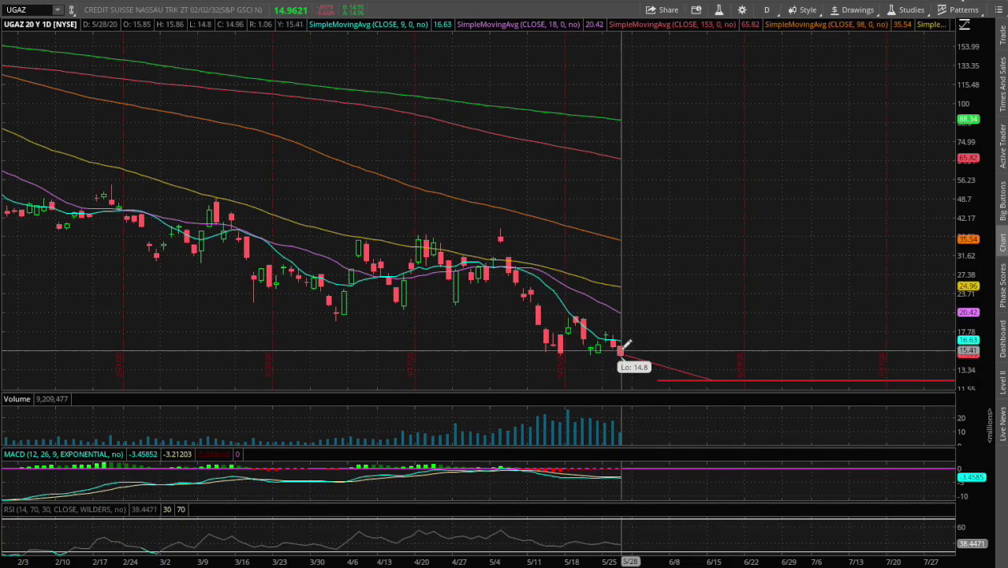
- Draw a rising trendline from the latest UGAZ candle to just below 17.78 in early June and place a price level at its end
drag(621, 350, 639, 350)
right_click(655, 345)
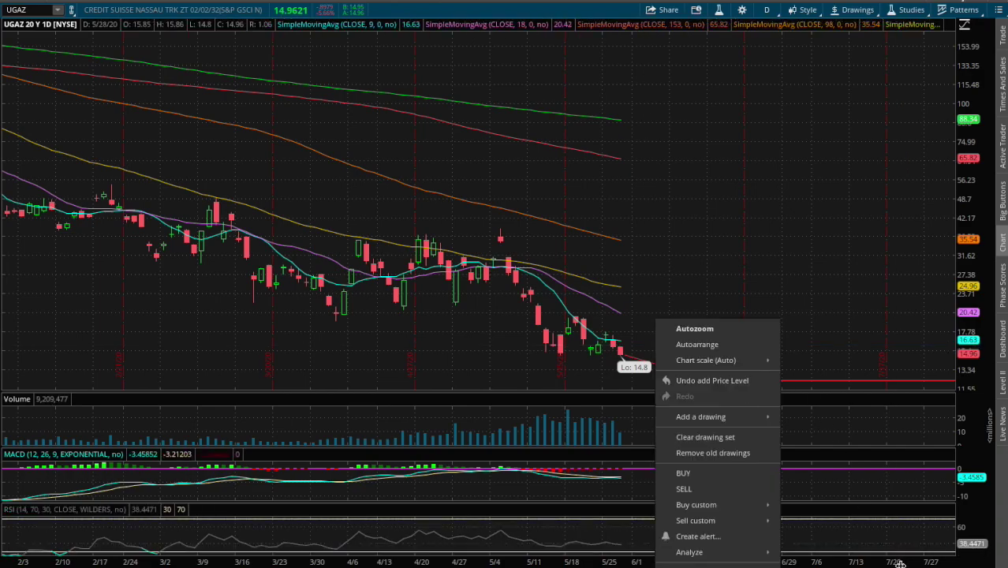
click(687, 418)
click(914, 379)
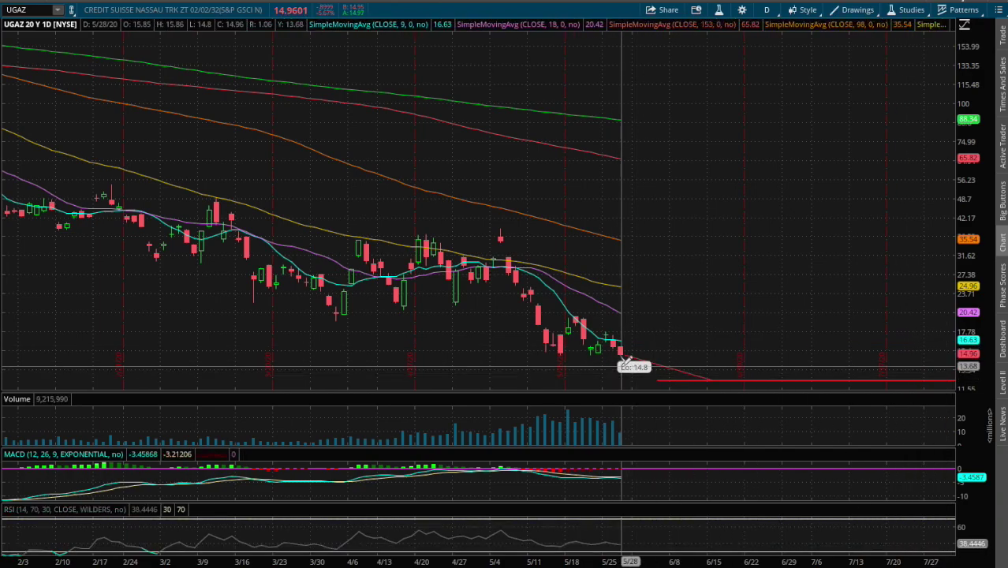
click(622, 353)
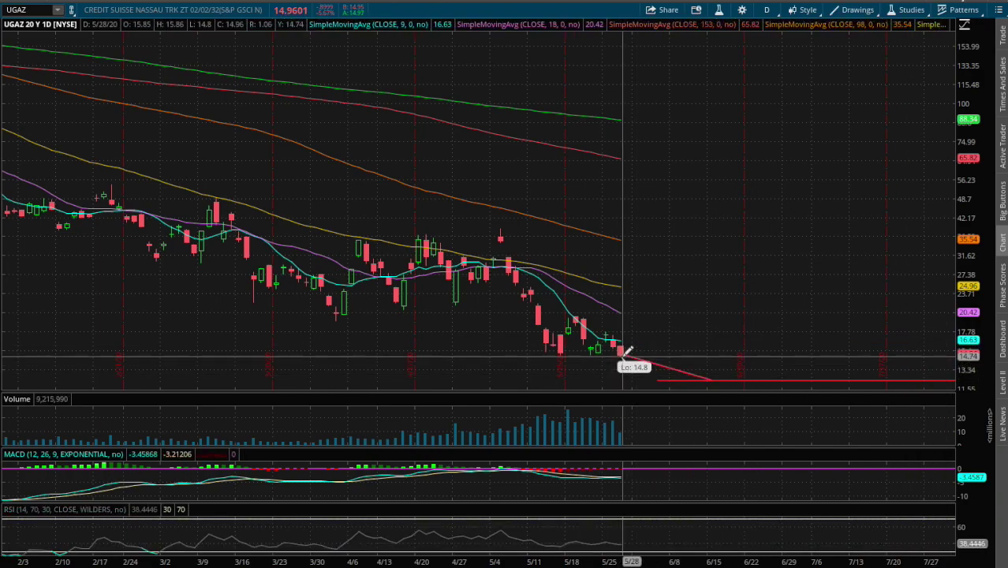
click(669, 332)
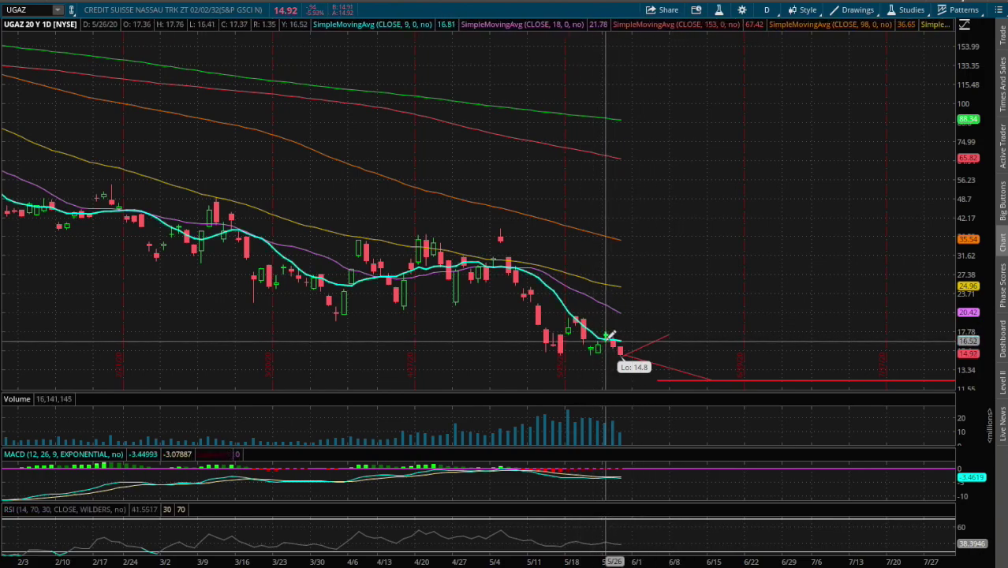
mouse_move(951, 348)
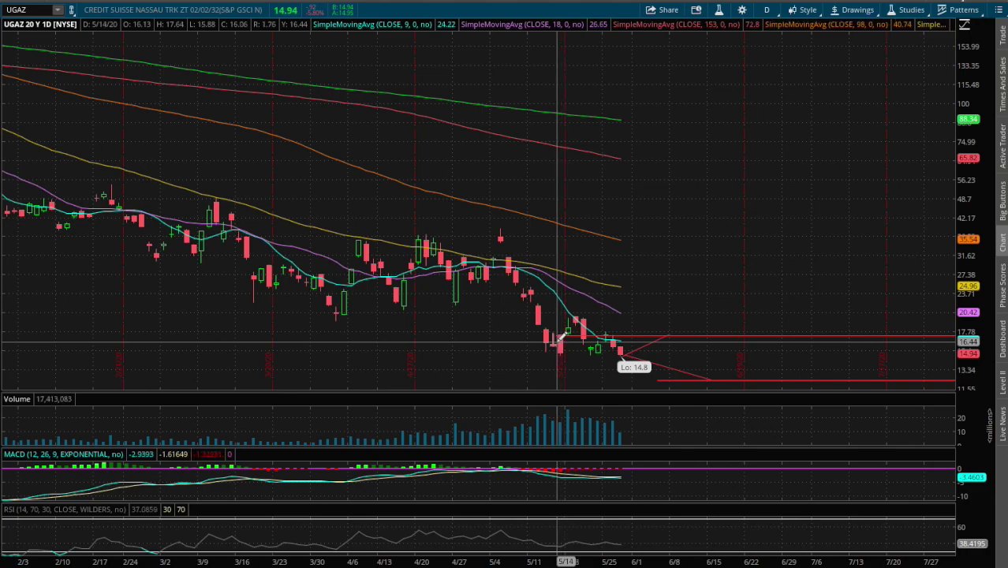
- Load the chart for the symbol DGAZ
click(30, 10)
text(DGAZ)
key(Return)
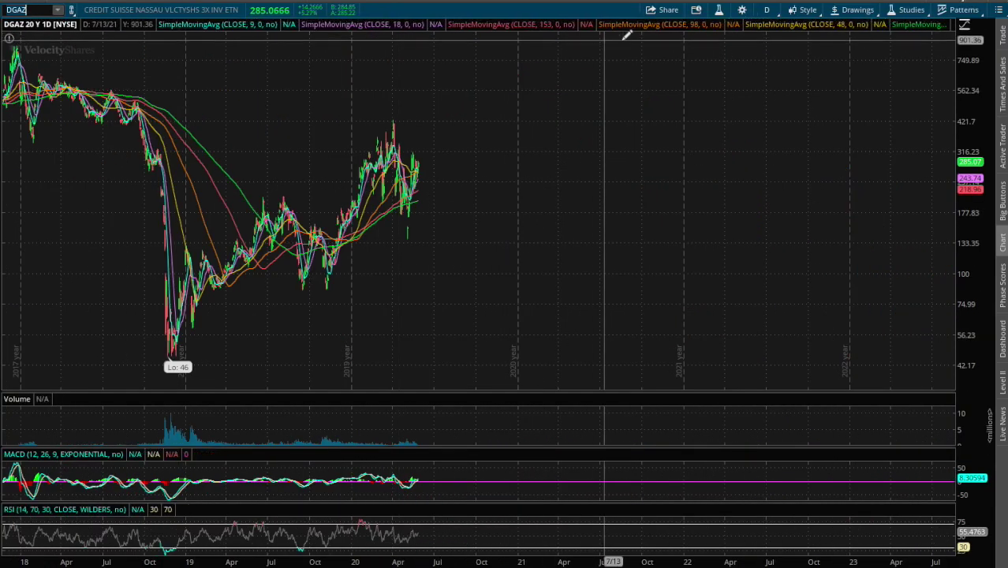
- Review the DGAZ chart on the 180 D : 1h time frame and on 180 D : 4h
click(765, 11)
click(738, 130)
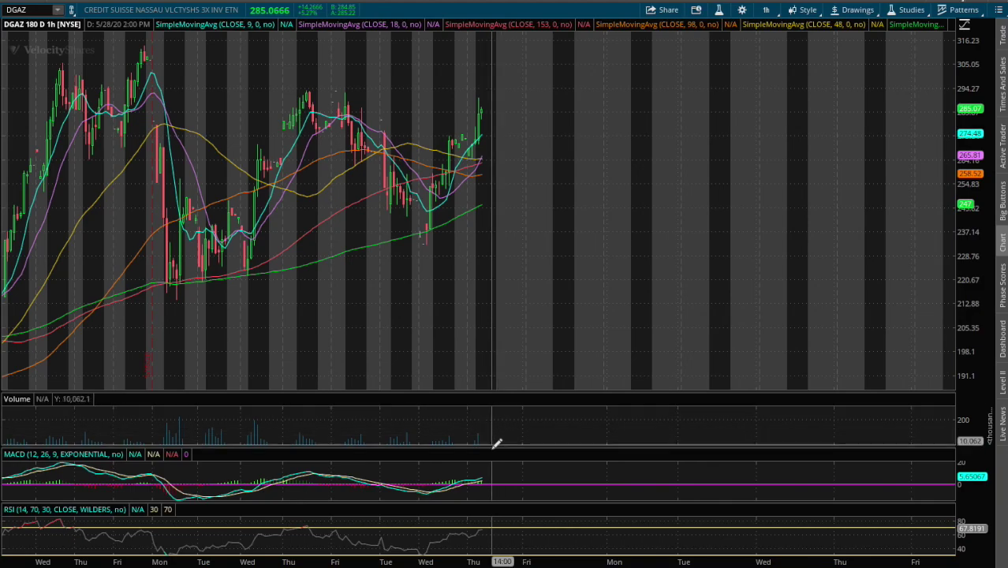
click(765, 9)
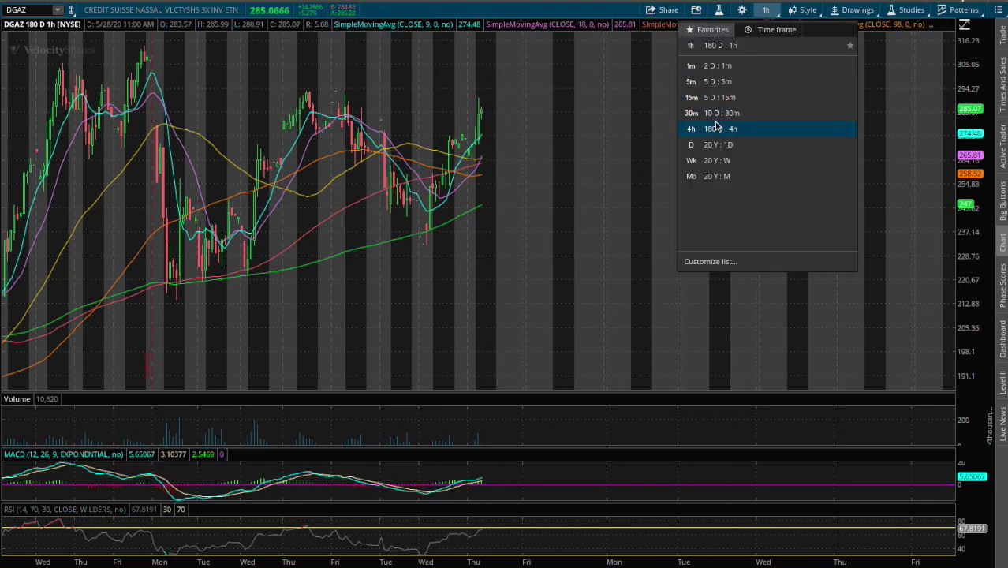
click(711, 126)
drag(421, 166, 292, 182)
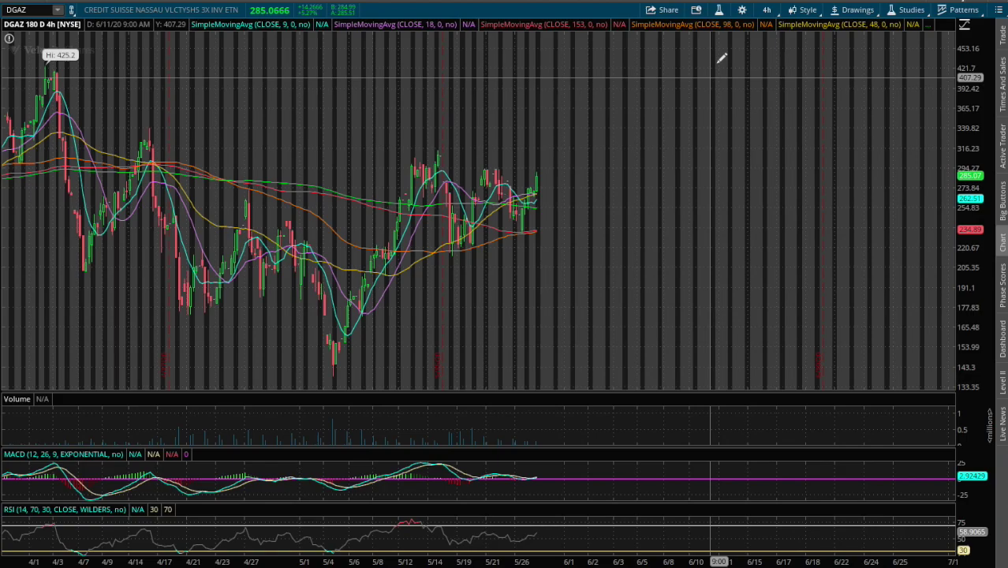
- Return the DGAZ chart to 20 Y : 1D around the recent candles, and check the Day By Day Probability table on the DGAZ analysis page
click(767, 11)
click(707, 149)
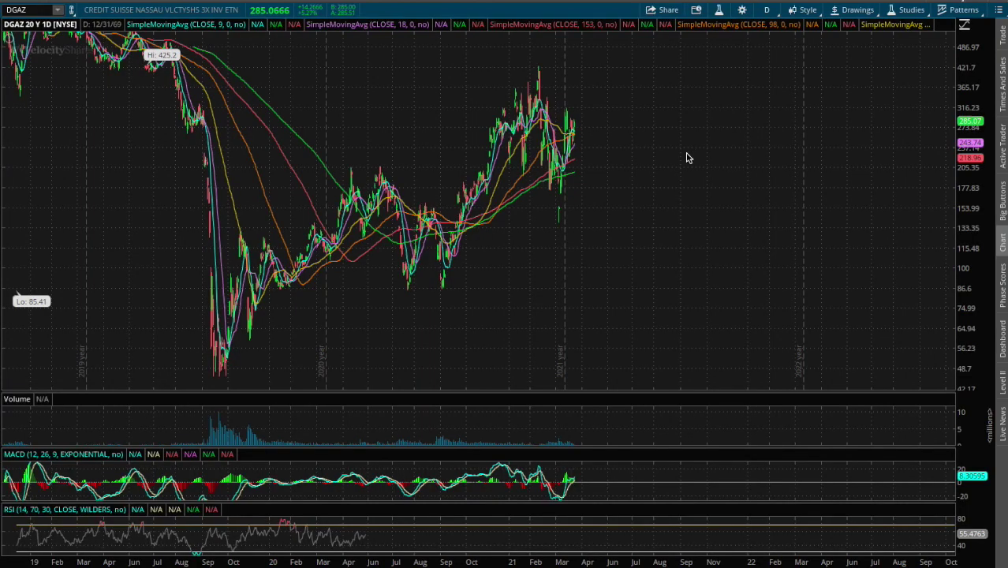
drag(311, 213, 691, 252)
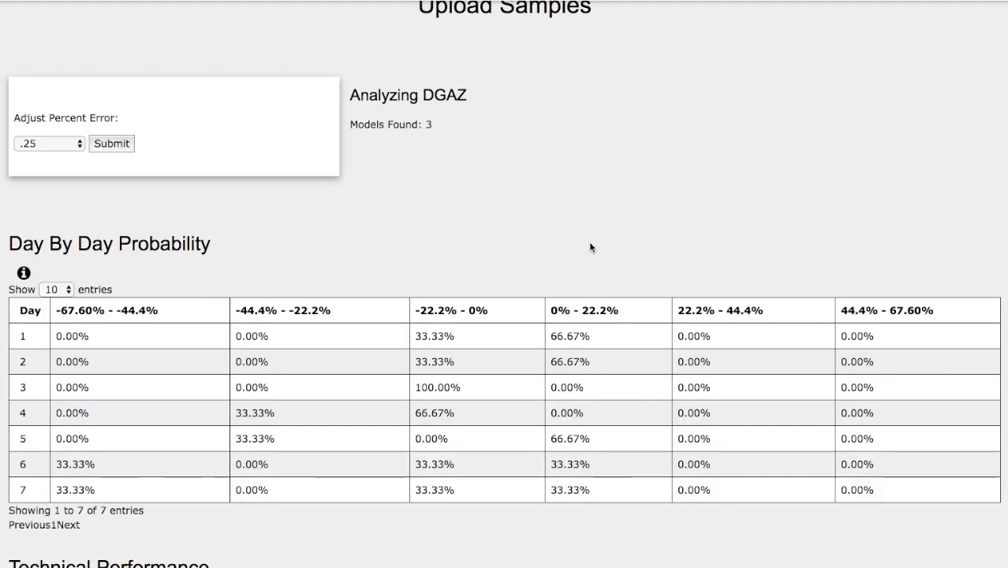
scroll(589, 247, down, 1)
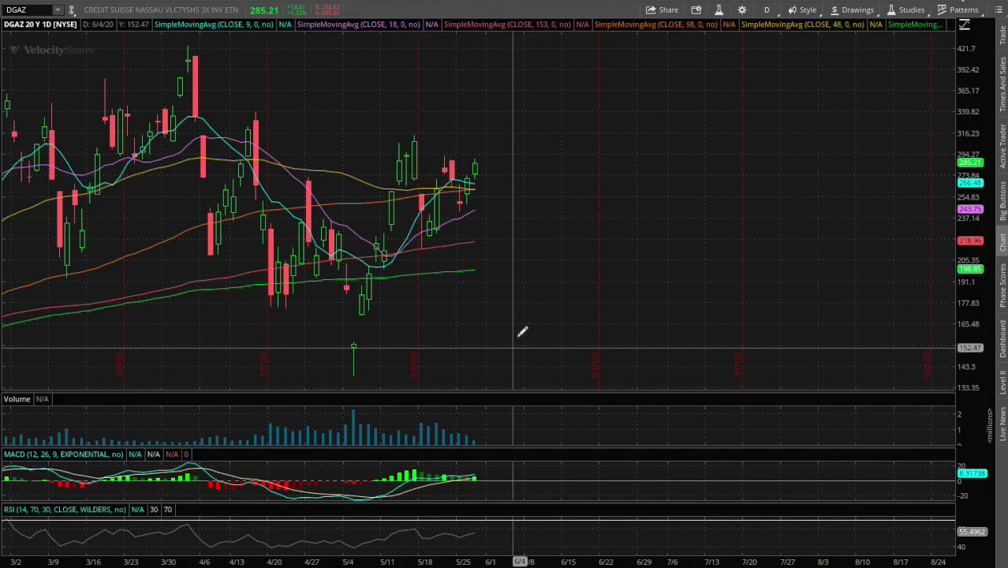
- Draw a trendline from the latest DGAZ candle up to about 350 in mid-June and place a price level there from the late-February candle
right_click(525, 158)
mouse_move(584, 199)
key(Escape)
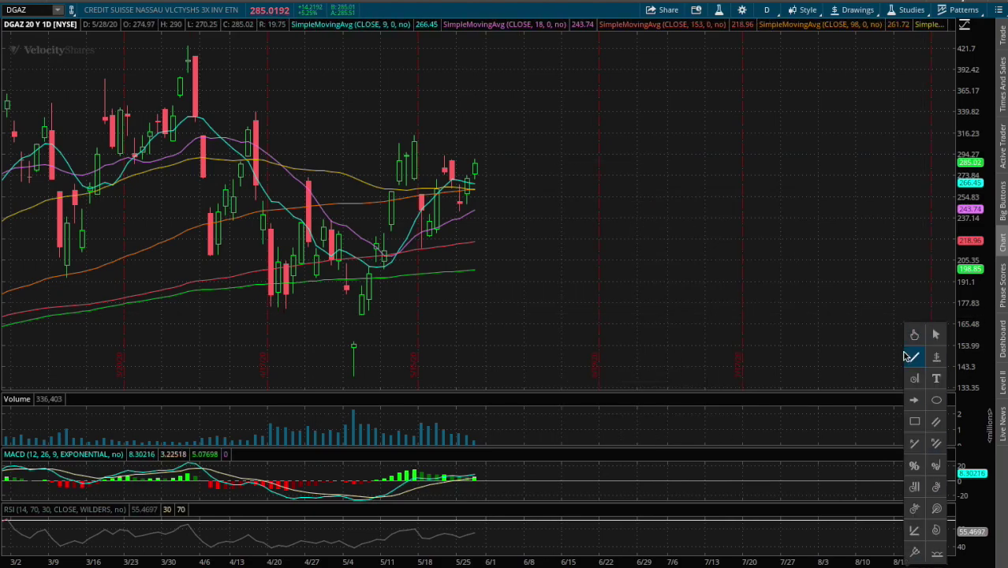
click(910, 355)
mouse_move(477, 163)
mouse_down()
mouse_move(542, 143)
mouse_move(558, 101)
mouse_up()
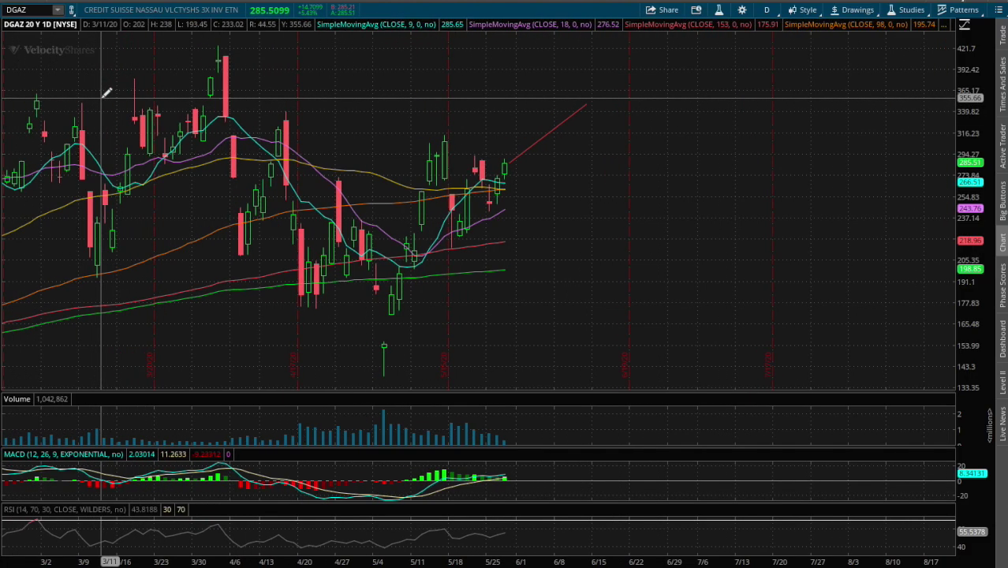
scroll(110, 91, left, 2)
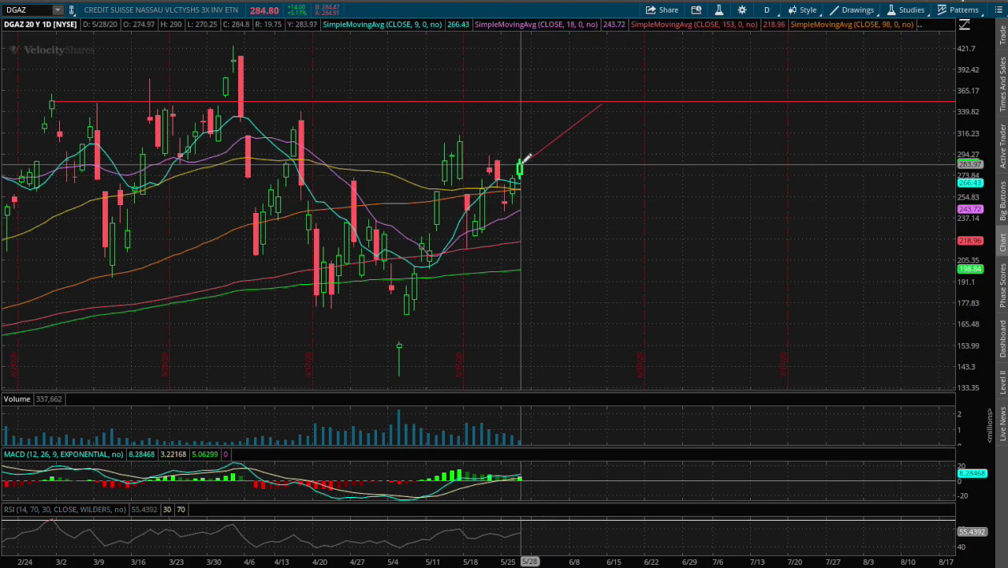
- Draw a trendline from the latest DGAZ candle down to about 157 on 6/26 and place a price level there from the lowest May candle
mouse_move(520, 164)
mouse_down()
mouse_move(691, 286)
mouse_move(683, 339)
mouse_up()
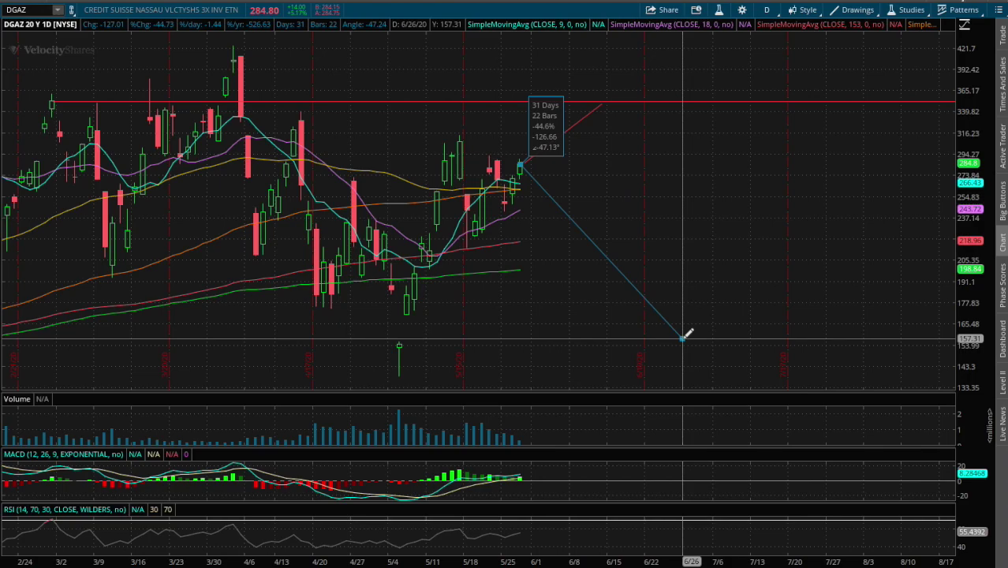
drag(683, 338, 684, 338)
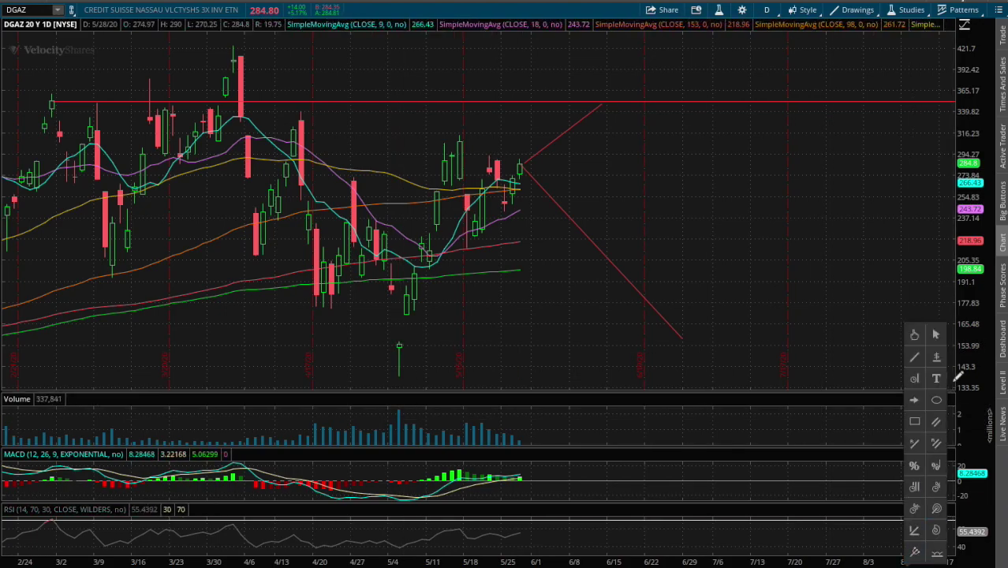
click(935, 359)
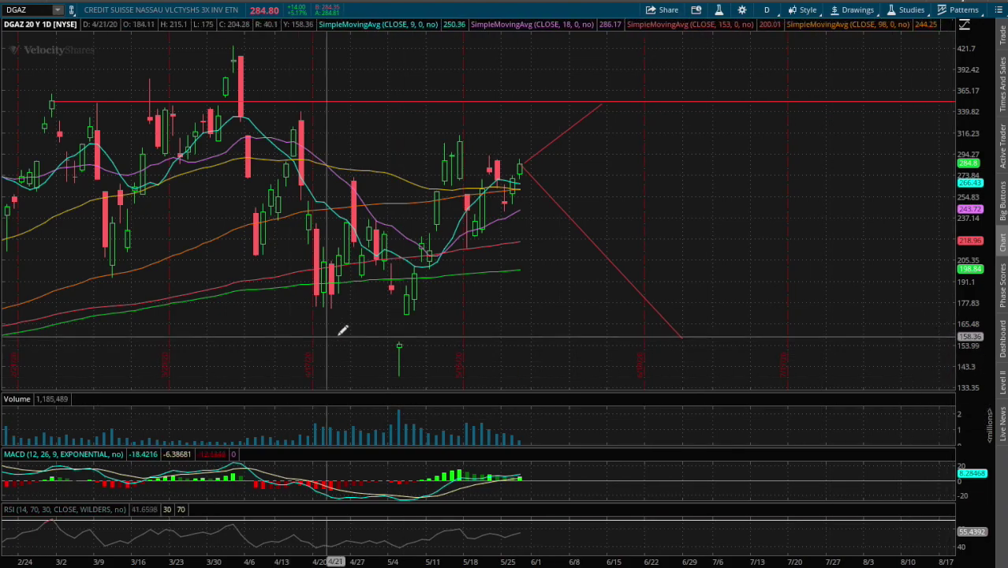
click(400, 343)
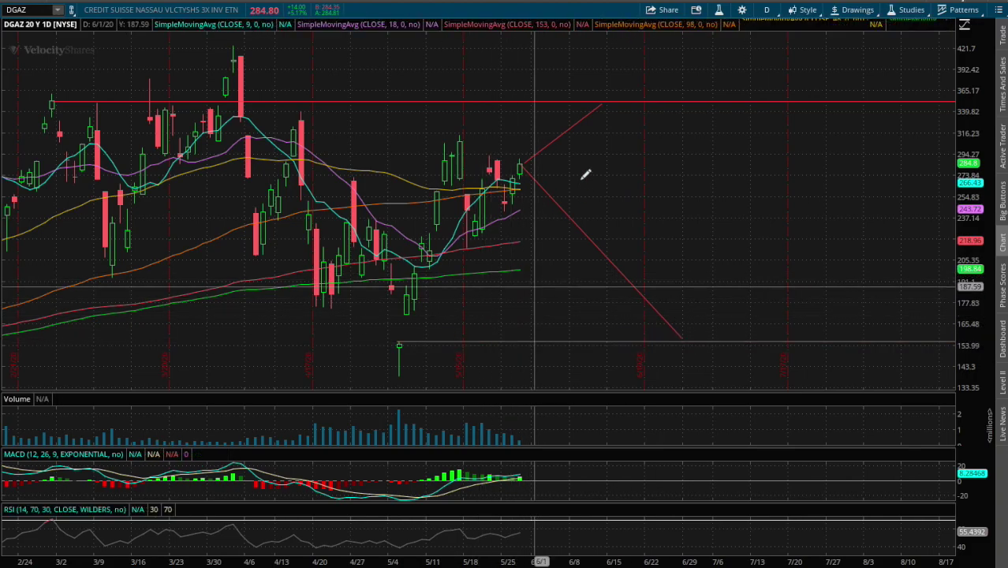